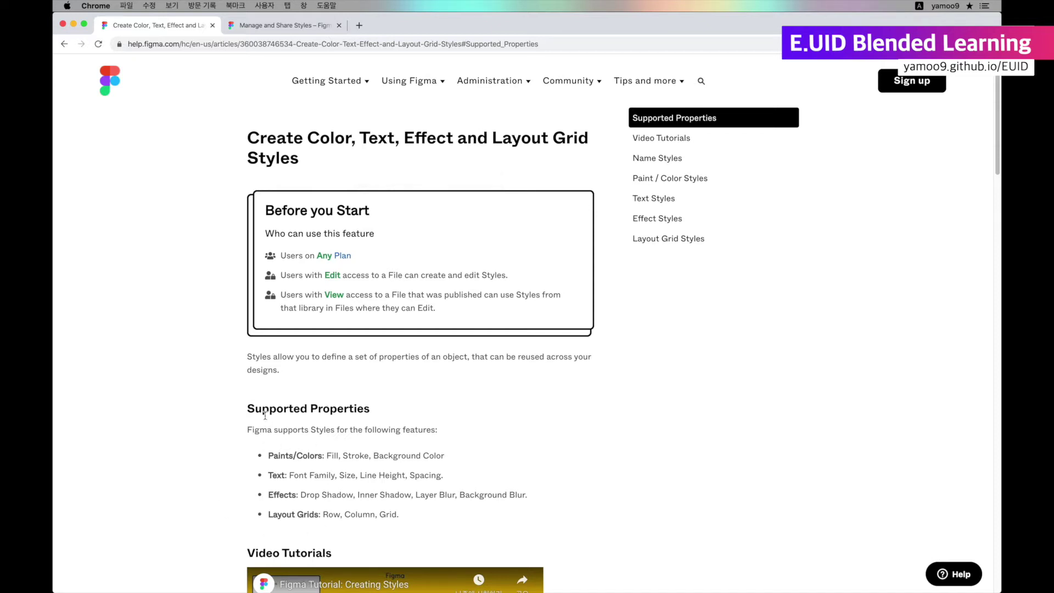
# Step: Read the Supported Properties list covering paints/colors, text, effects and layout grids in the Figma help article
pyautogui.doubleClick(305, 457)
pyautogui.doubleClick(286, 457)
pyautogui.moveTo(375, 456); pyautogui.dragTo(442, 450)
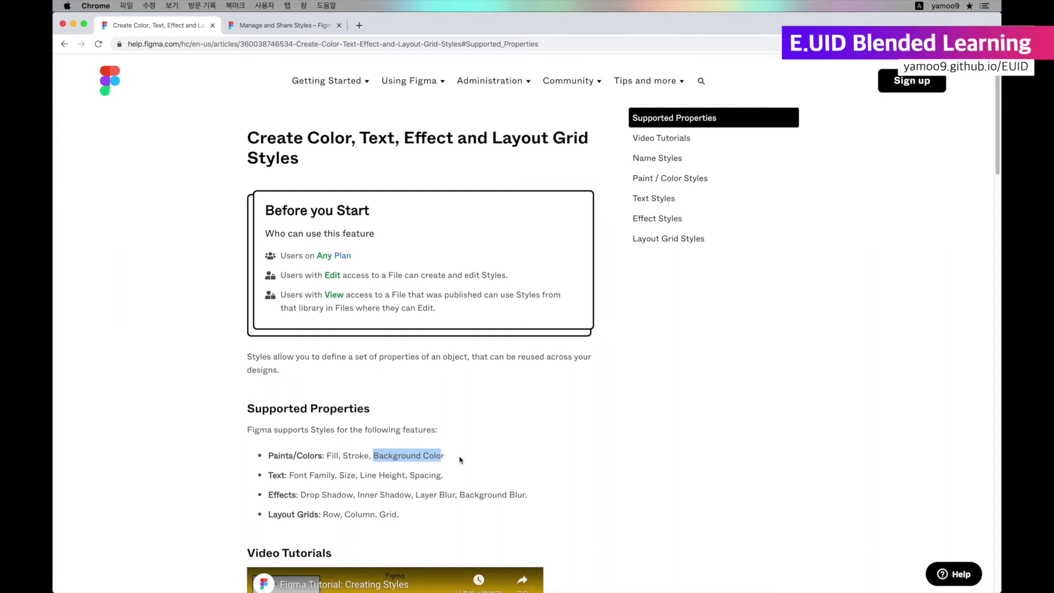
pyautogui.click(277, 481)
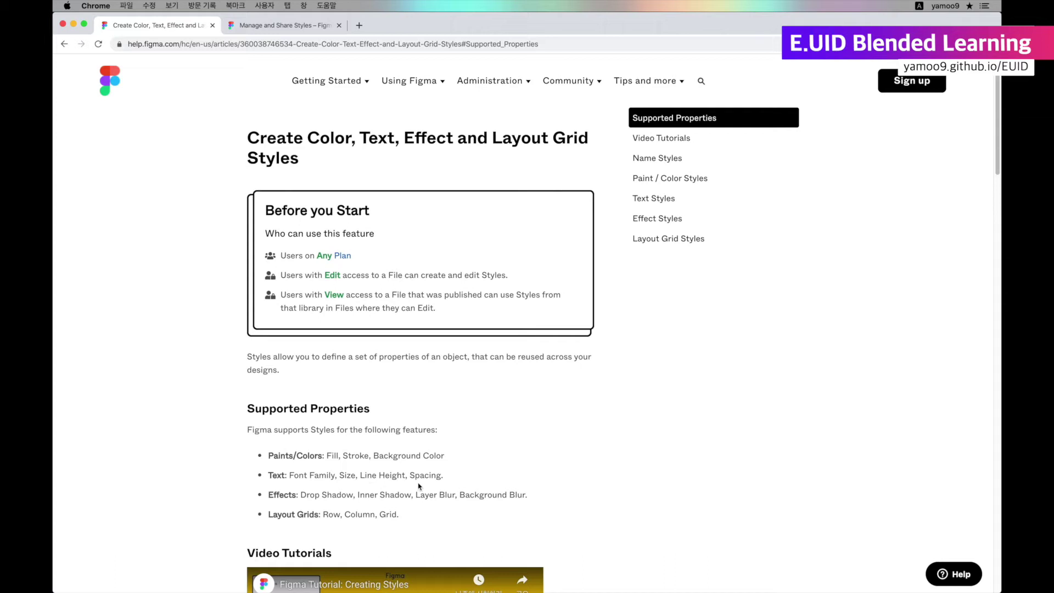
pyautogui.moveTo(444, 477); pyautogui.dragTo(285, 490)
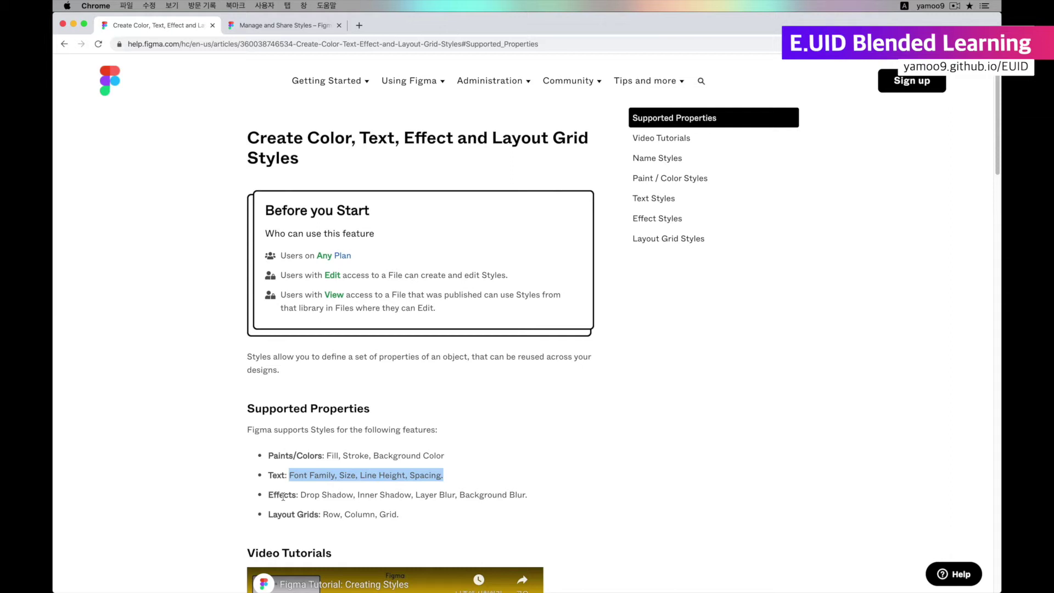
pyautogui.moveTo(301, 497); pyautogui.dragTo(524, 497)
pyautogui.click(437, 498)
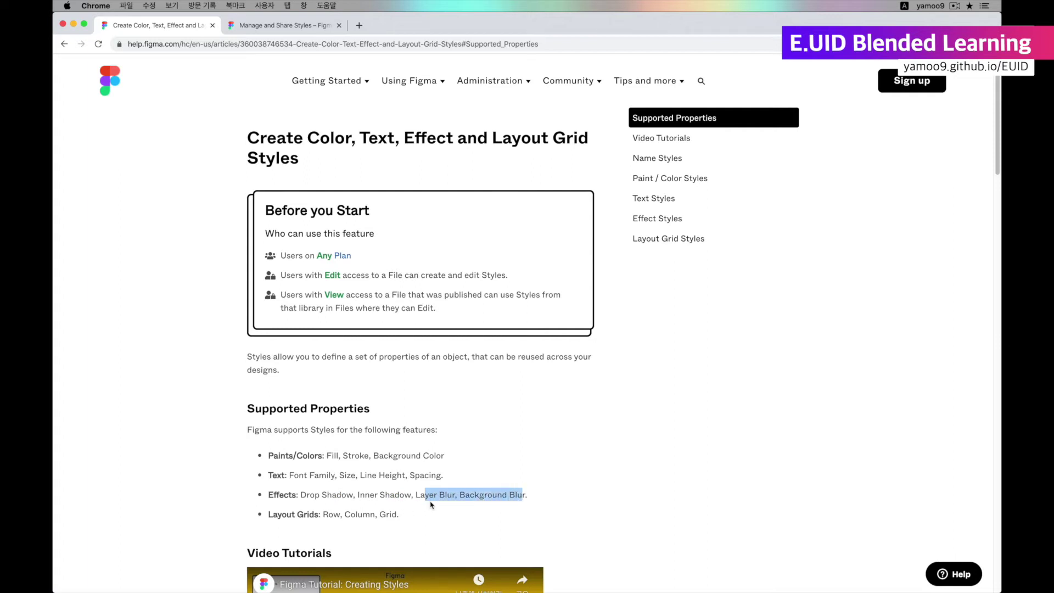
pyautogui.doubleClick(276, 498)
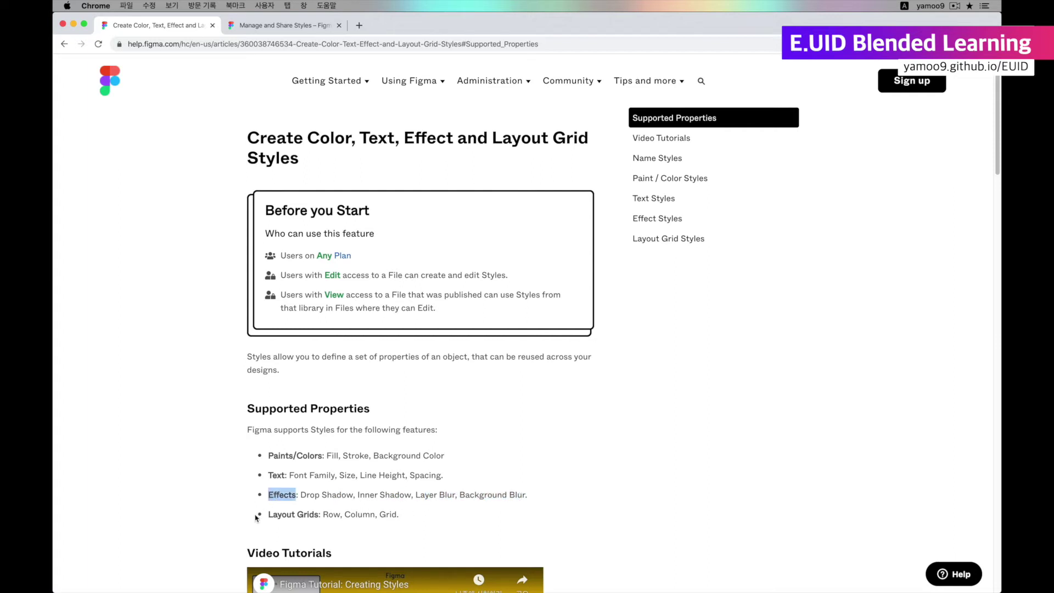
pyautogui.doubleClick(329, 516)
pyautogui.doubleClick(352, 516)
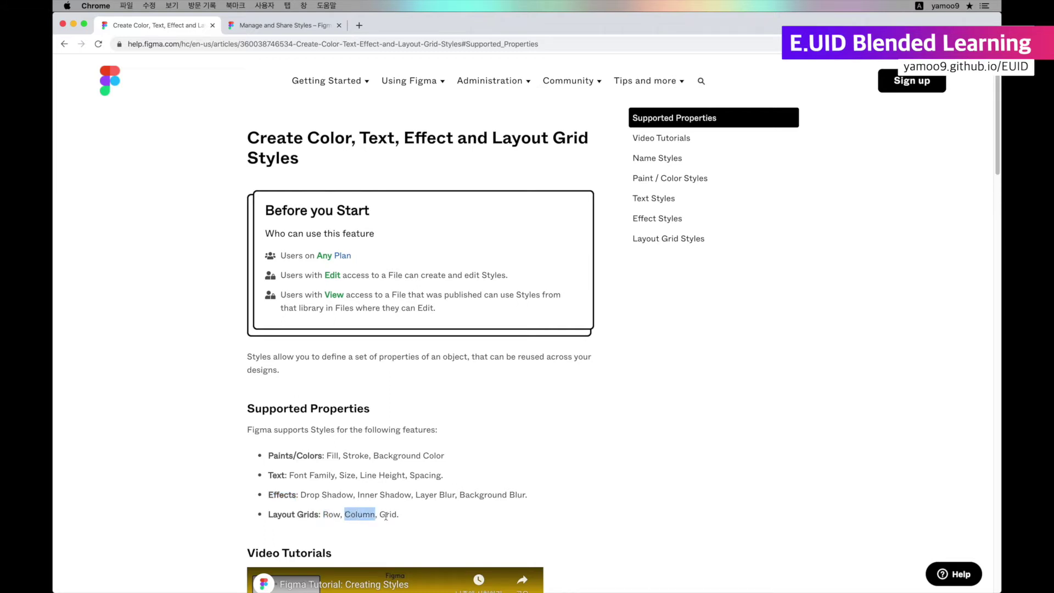
pyautogui.doubleClick(386, 516)
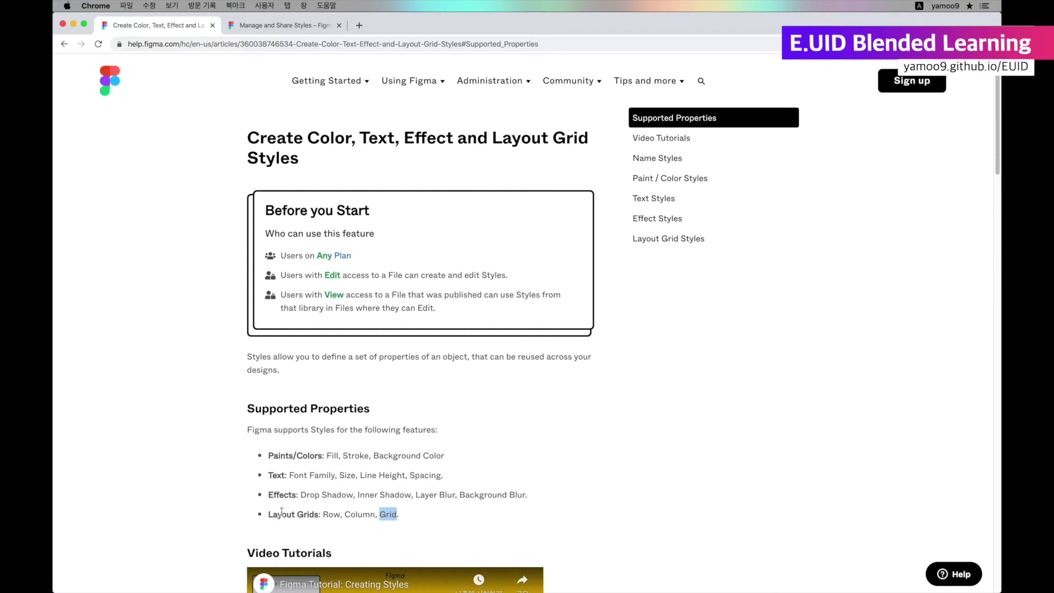
pyautogui.click(622, 419)
# Step: Switch to Figma and create a color style named 노란색 철제 계단 from the yellow staircase photo's image fill
pyautogui.press('super+Tab')
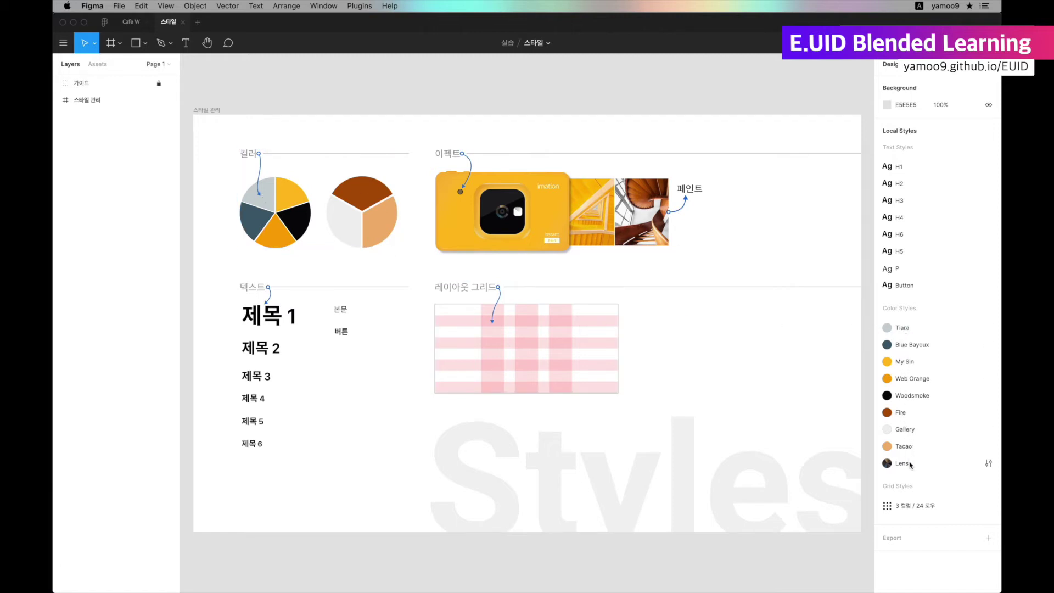
pyautogui.scroll(5, 483, 217)
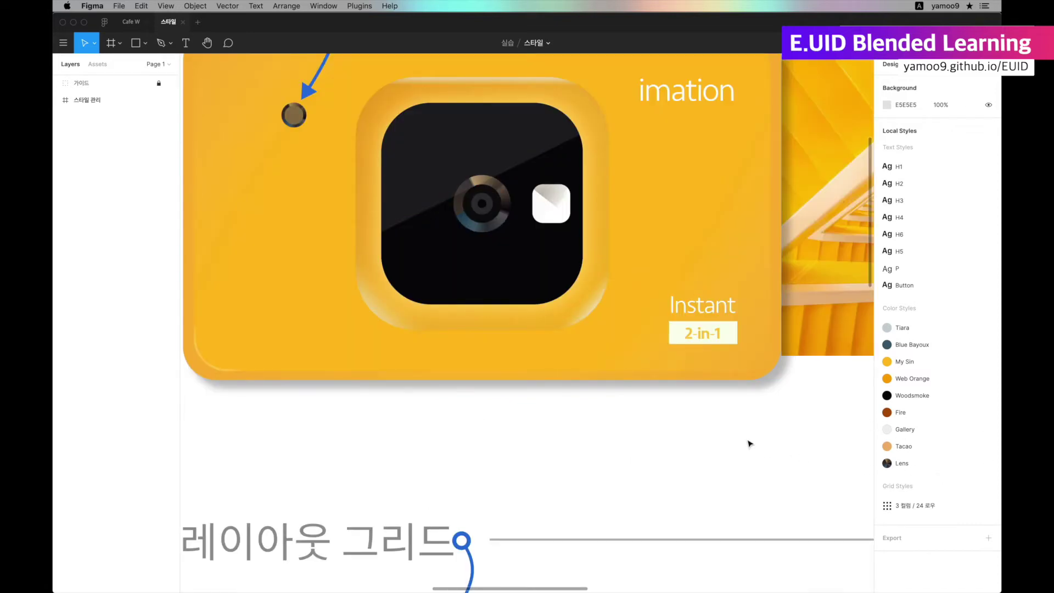
pyautogui.hotkey('shift', '0')
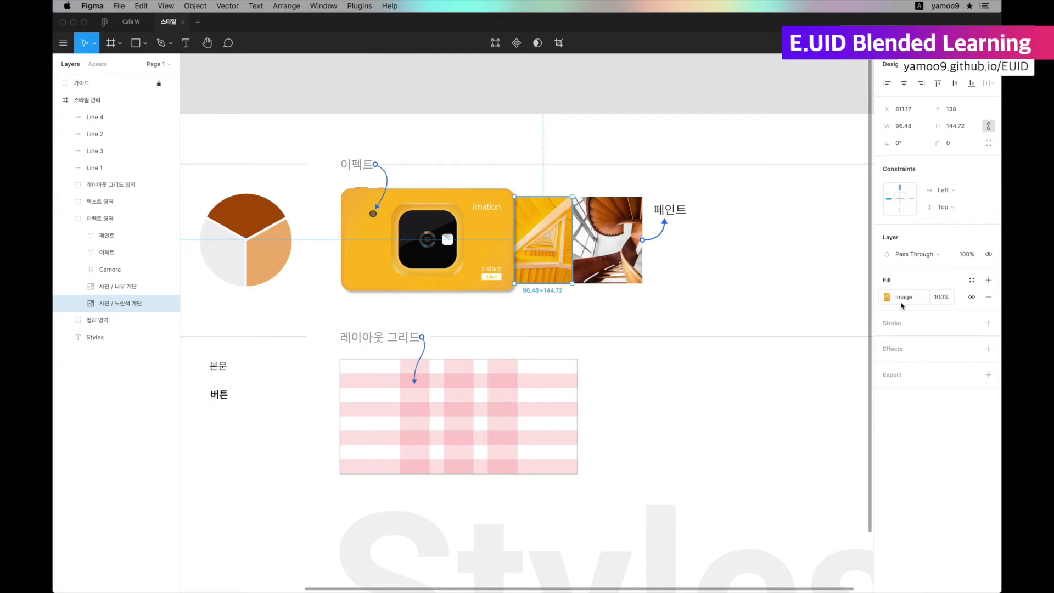
pyautogui.click(972, 280)
pyautogui.click(982, 302)
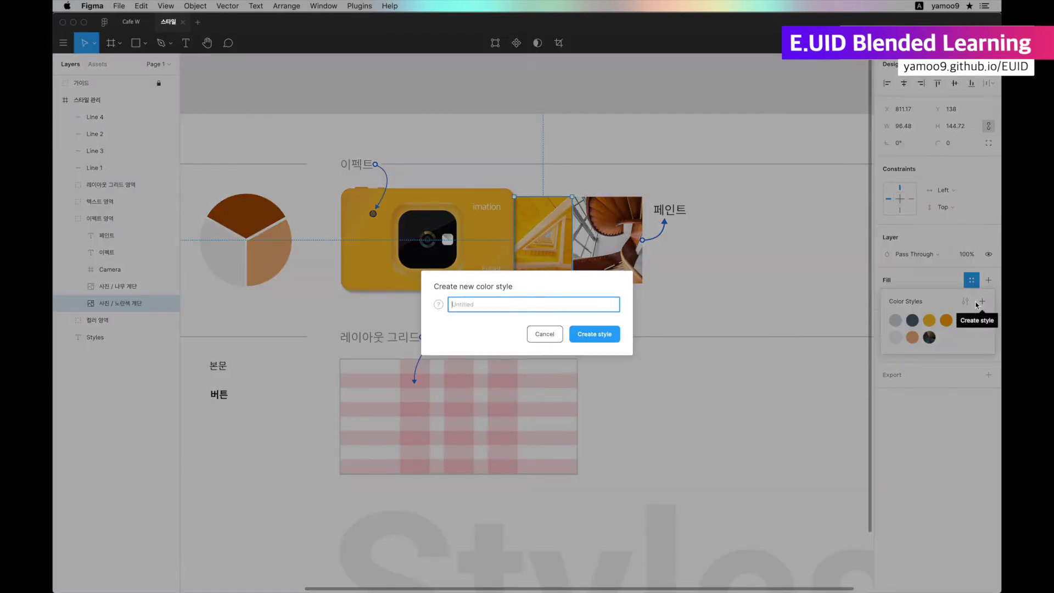
pyautogui.hotkey('ctrl', 'space')
pyautogui.write('ㅂ')
pyautogui.click(606, 333)
# Step: Create a color style named 회전형 나무 계단 from the wooden staircase photo's image fill
pyautogui.click(607, 252)
pyautogui.click(972, 281)
pyautogui.click(981, 302)
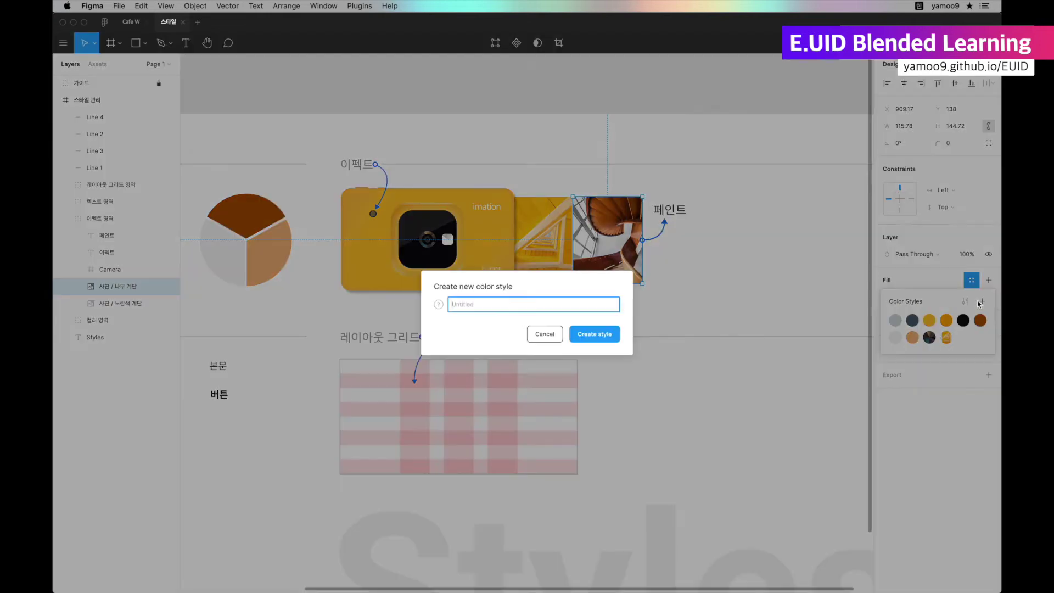
pyautogui.write('나무형 회전형 나무 계단')
pyautogui.press('BackSpace')
pyautogui.press('BackSpace')
pyautogui.press('BackSpace')
pyautogui.press('BackSpace')
pyautogui.click(599, 335)
pyautogui.click(793, 377)
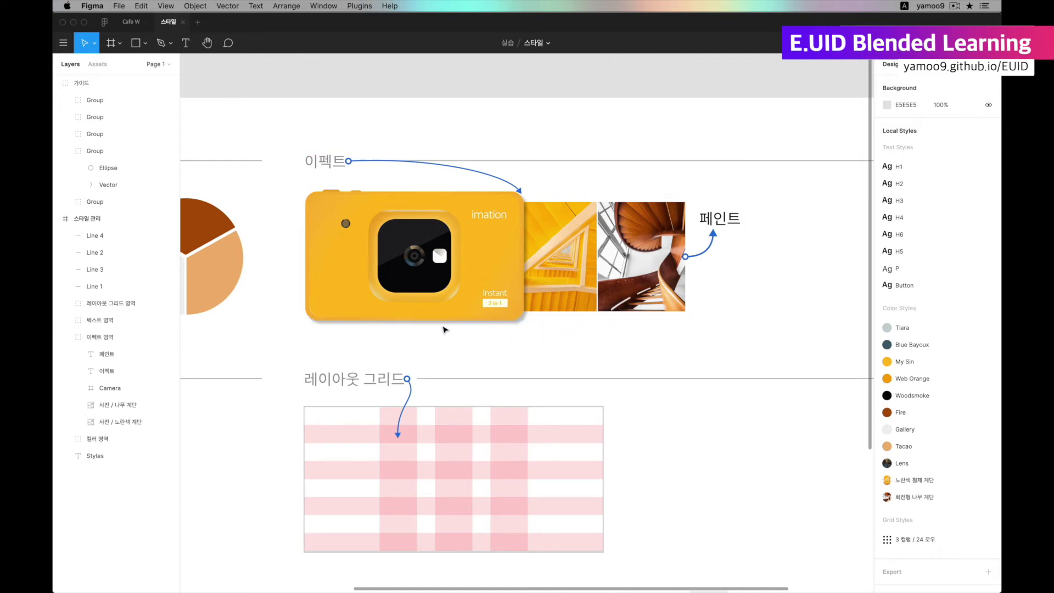
# Step: Create an effect style named 박스 쉐도우 1 from the Camera frame's drop shadow
pyautogui.click(354, 324)
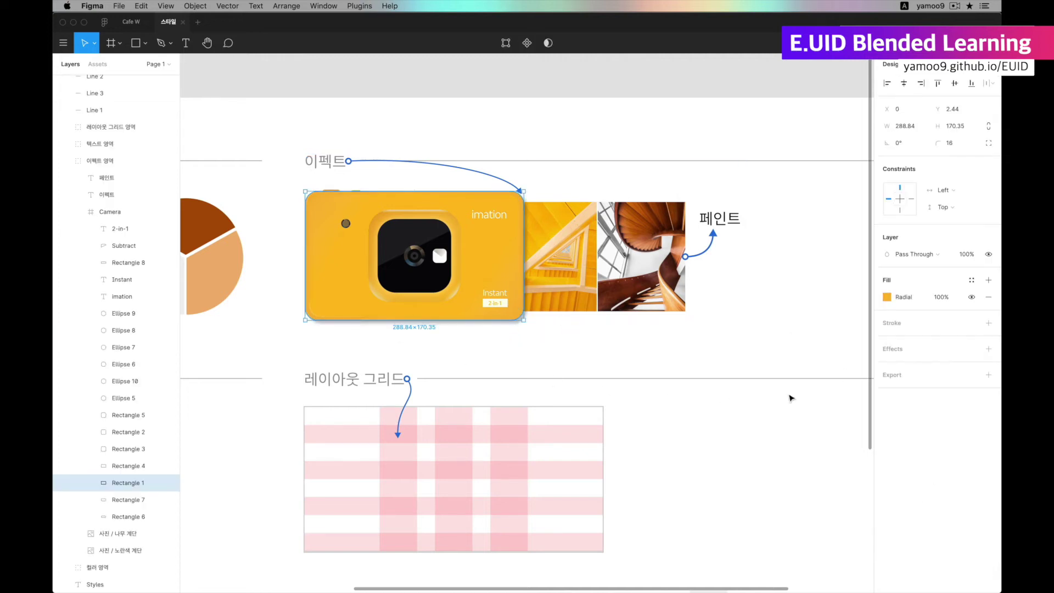
pyautogui.press('Escape')
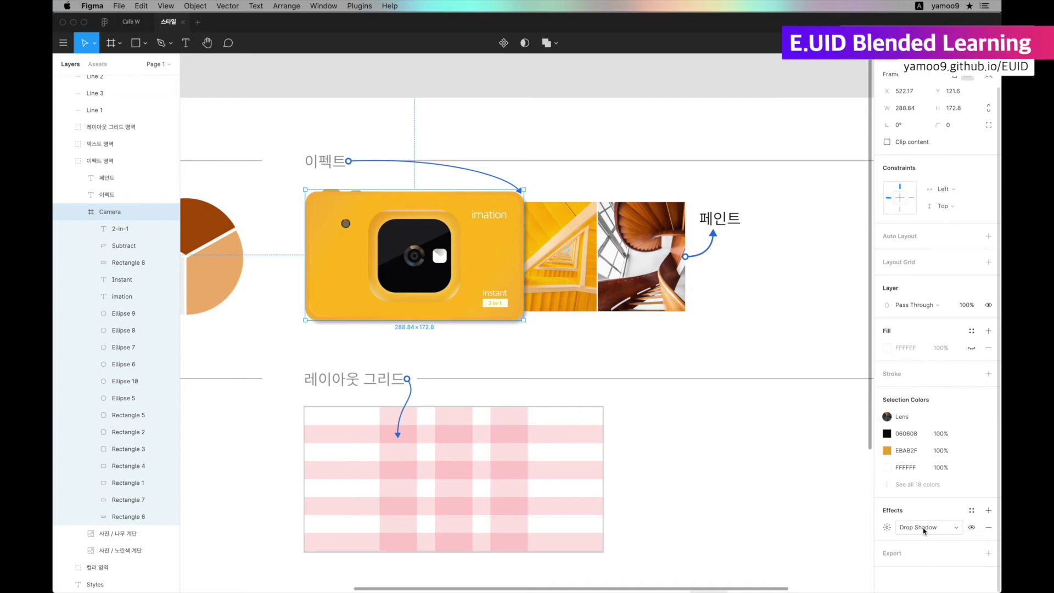
pyautogui.click(972, 511)
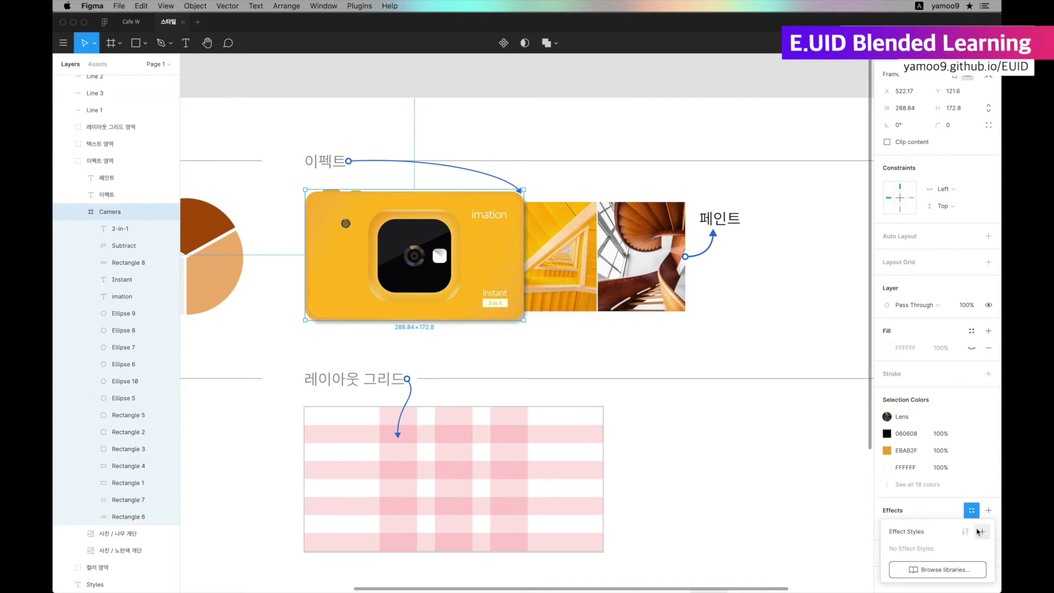
pyautogui.click(982, 533)
pyautogui.write('박스 쉐디')
pyautogui.write('우')
pyautogui.press('Return')
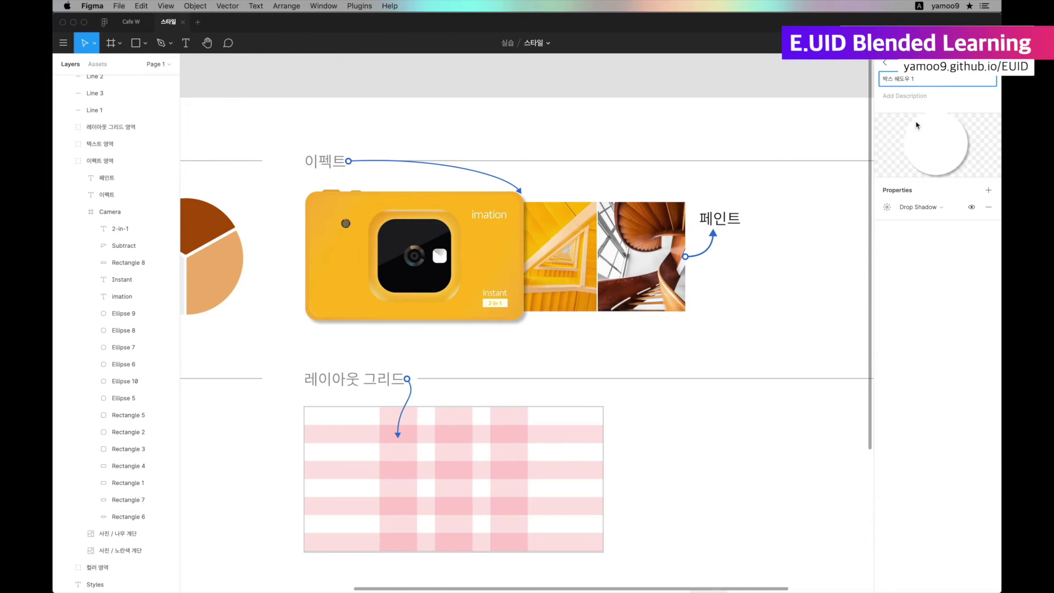
# Step: Rename the new drop shadow effect style to 박스 그림자 1
pyautogui.doubleClick(900, 81)
pyautogui.hotkey('ctrl', 'space')
pyautogui.write('그림')
pyautogui.click(758, 85)
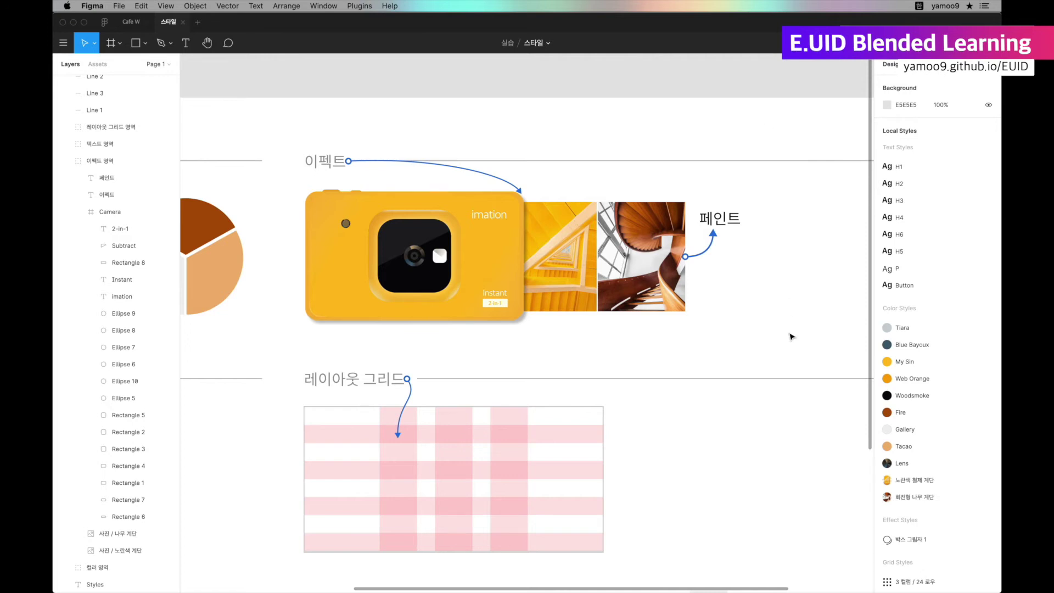
# Step: Reorder the color styles so Tacao follows My Sin, Fire follows Web Orange, and Tiara and Blue Bayoux come after Fire
pyautogui.click(912, 446)
pyautogui.moveTo(919, 377); pyautogui.dragTo(918, 375)
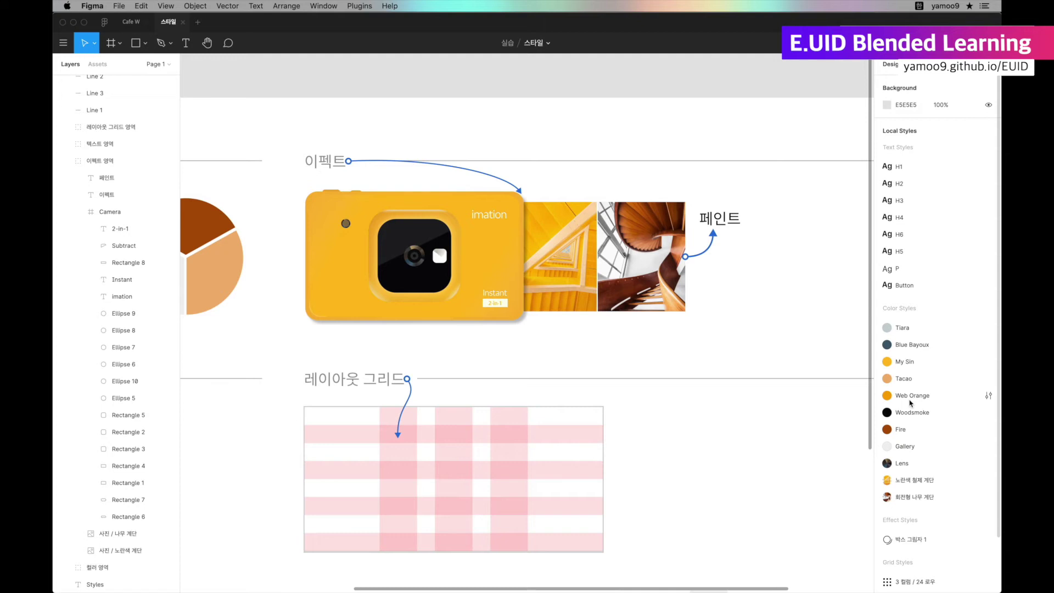
pyautogui.moveTo(907, 431); pyautogui.dragTo(907, 412)
pyautogui.moveTo(909, 344); pyautogui.dragTo(916, 424)
pyautogui.moveTo(907, 328); pyautogui.dragTo(917, 410)
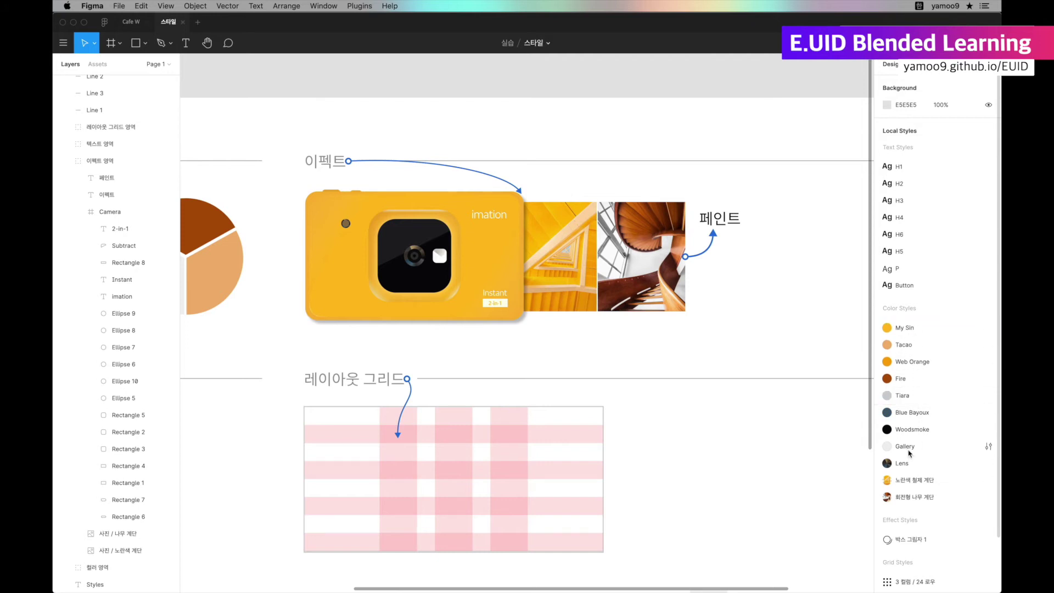
pyautogui.moveTo(916, 365)
pyautogui.mouseDown()
pyautogui.moveTo(916, 328)
pyautogui.moveTo(916, 361)
pyautogui.mouseUp()
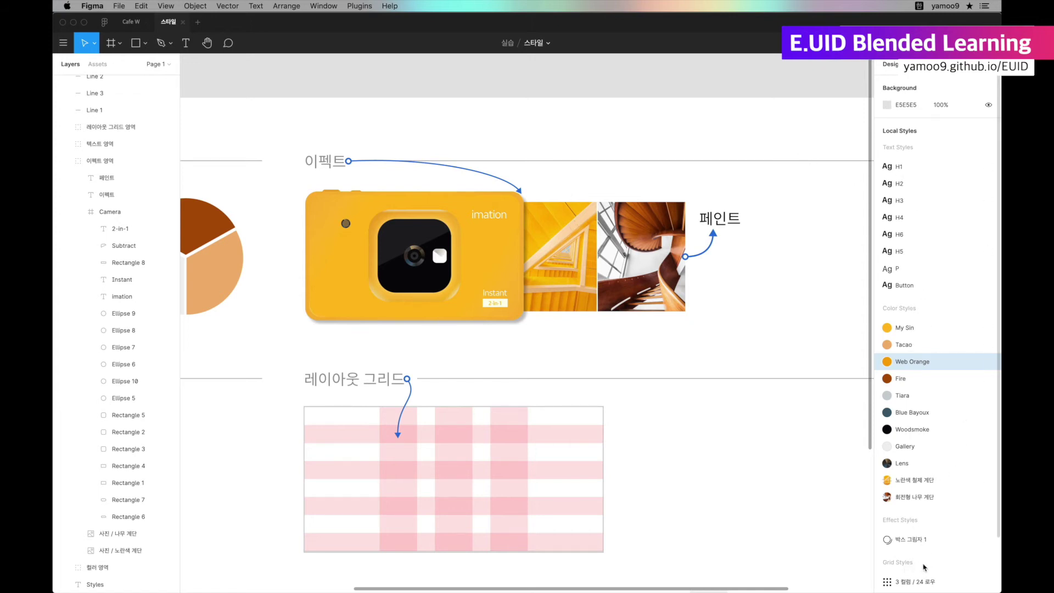
# Step: Switch to the browser and read the Name Styles example on slash naming with Text/Purple, Text/Green and Text/Blue
pyautogui.moveTo(945, 360)
pyautogui.moveTo(908, 463)
pyautogui.moveTo(901, 499)
pyautogui.press('super+Tab')
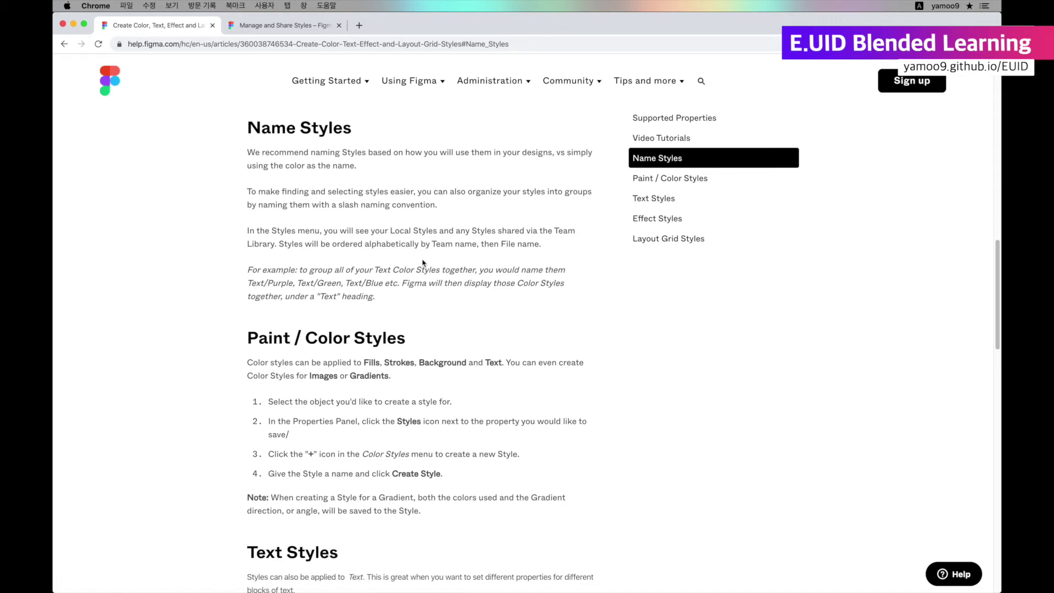
pyautogui.doubleClick(273, 286)
pyautogui.doubleClick(334, 283)
pyautogui.doubleClick(374, 283)
pyautogui.doubleClick(254, 284)
pyautogui.doubleClick(280, 282)
pyautogui.doubleClick(329, 283)
pyautogui.doubleClick(351, 283)
# Step: Return to Figma and view the text styles available for the 페인트 label
pyautogui.press('super+Tab')
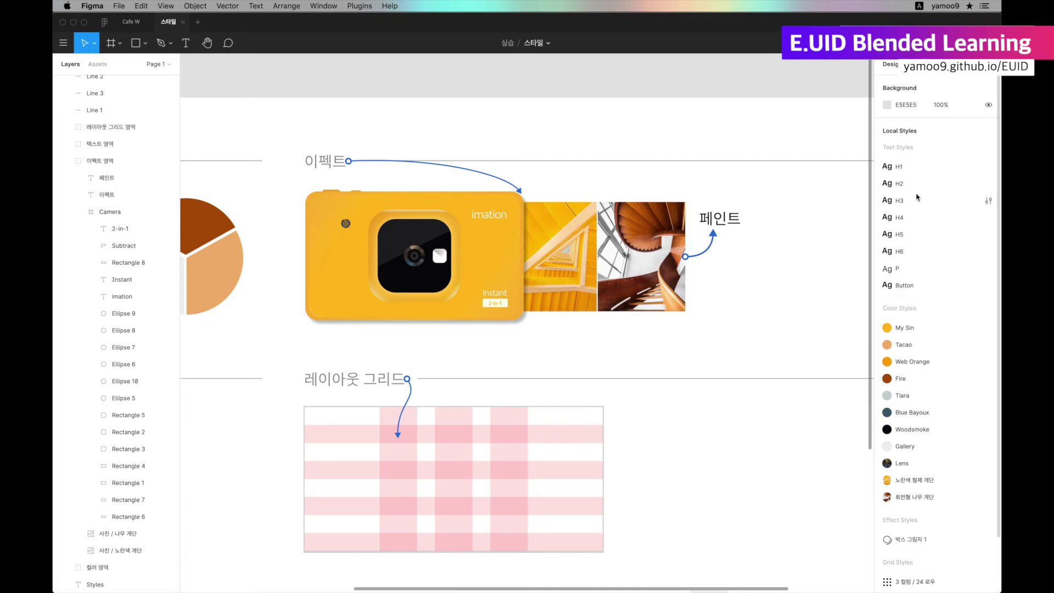
pyautogui.click(719, 219)
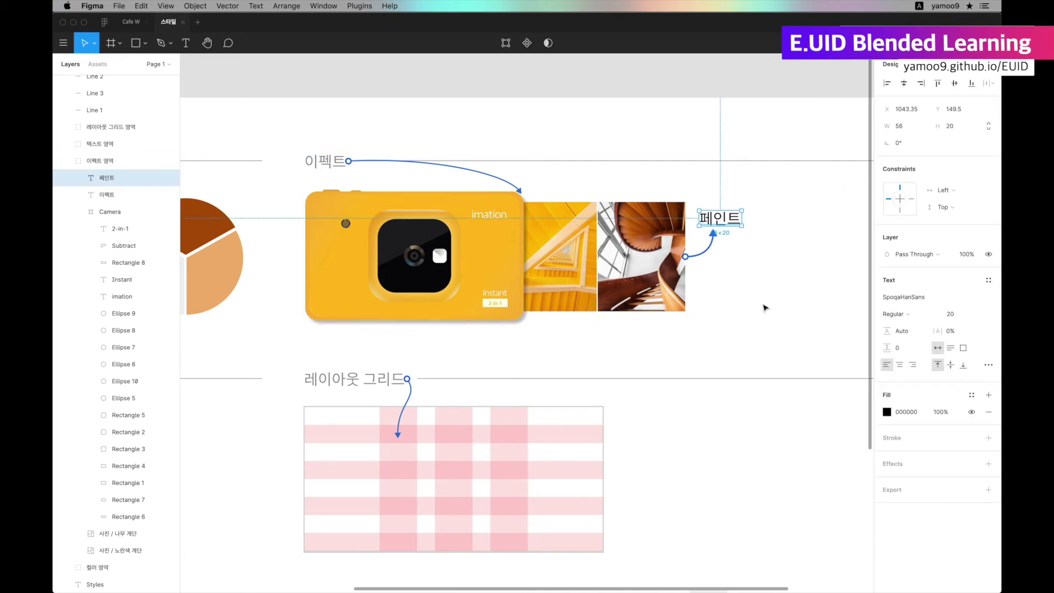
pyautogui.click(989, 280)
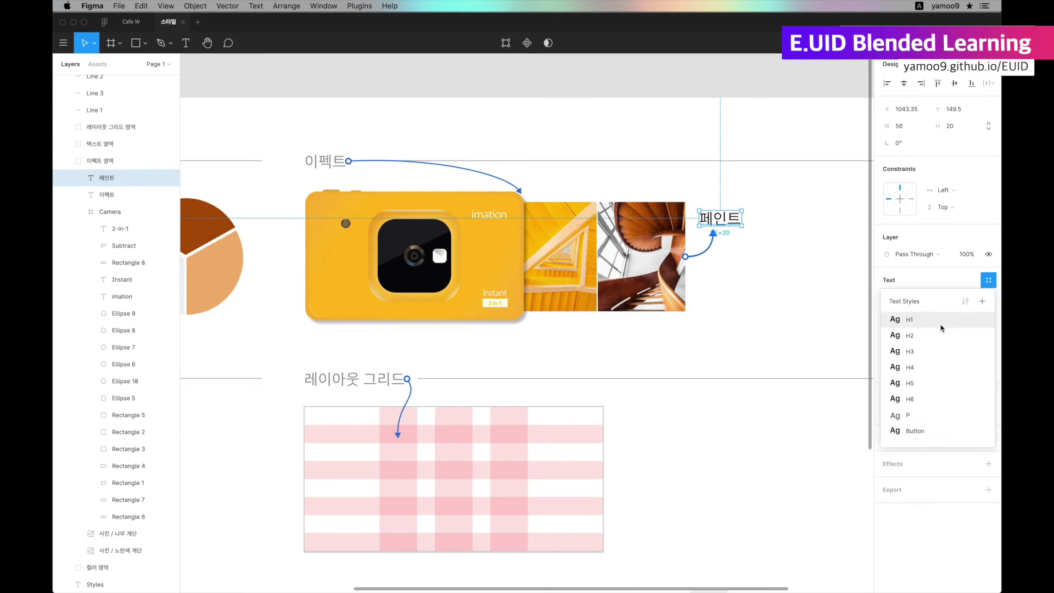
pyautogui.click(915, 287)
pyautogui.click(804, 117)
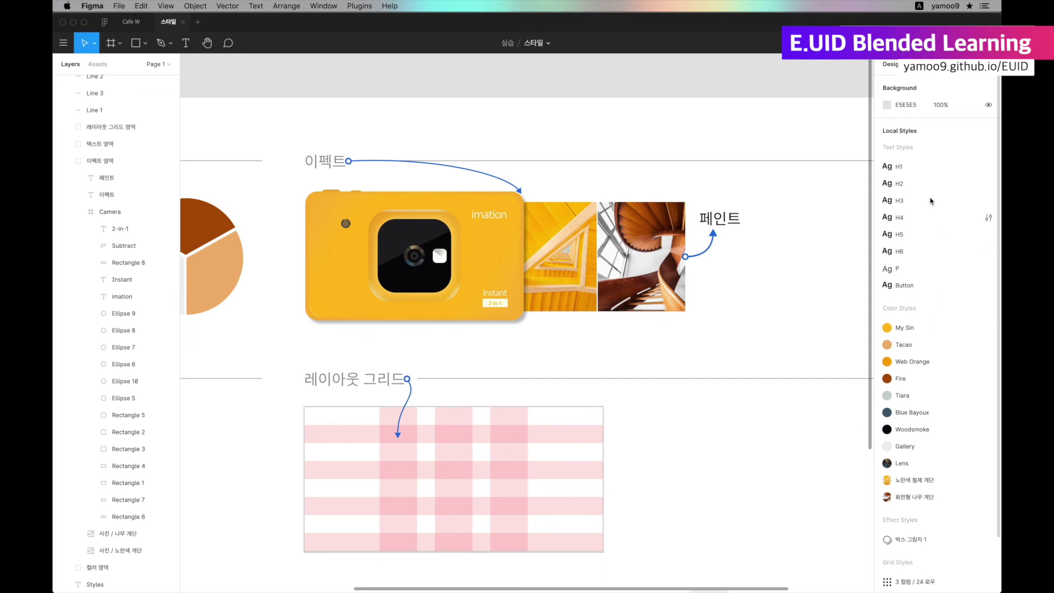
# Step: Prefix the names of the heading text styles H1 to H6 with "제목 /"
pyautogui.click(921, 183)
pyautogui.click(885, 62)
pyautogui.click(921, 217)
pyautogui.click(885, 62)
pyautogui.click(920, 251)
pyautogui.click(892, 81)
pyautogui.click(885, 63)
# Step: Rename the Button text style to "UI / Button"
pyautogui.click(921, 285)
pyautogui.click(893, 80)
pyautogui.write('UI /')
pyautogui.click(885, 63)
pyautogui.hscroll(-6, 424, 258)
pyautogui.click(988, 328)
pyautogui.click(886, 62)
pyautogui.click(988, 378)
pyautogui.click(889, 80)
pyautogui.click(885, 62)
# Step: Rename the Lens color style to "그레디언트 / Lens"
pyautogui.click(988, 464)
pyautogui.write('그라디언트 /')
pyautogui.click(885, 63)
# Step: Prefix the names of the two staircase image color styles with "이미지 /"
pyautogui.click(988, 480)
pyautogui.write('이미지 /')
pyautogui.click(886, 63)
pyautogui.click(989, 497)
pyautogui.write('이미지 /')
pyautogui.click(884, 63)
# Step: Examine how the text styles are grouped in the style list of the 이펙트 label
pyautogui.hscroll(3, 527, 329)
pyautogui.scroll(-2, 528, 330)
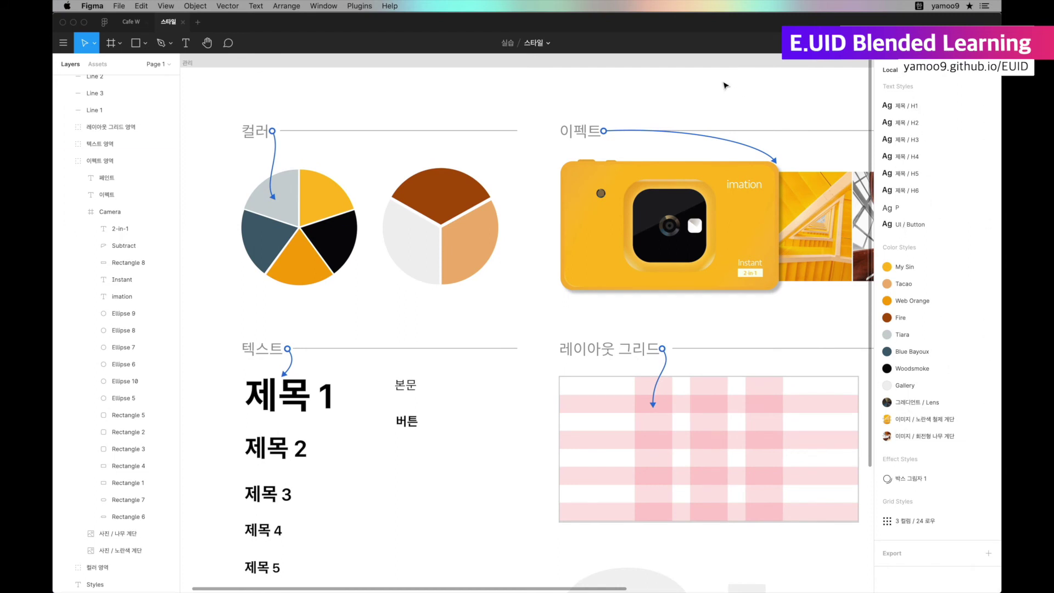
pyautogui.click(569, 136)
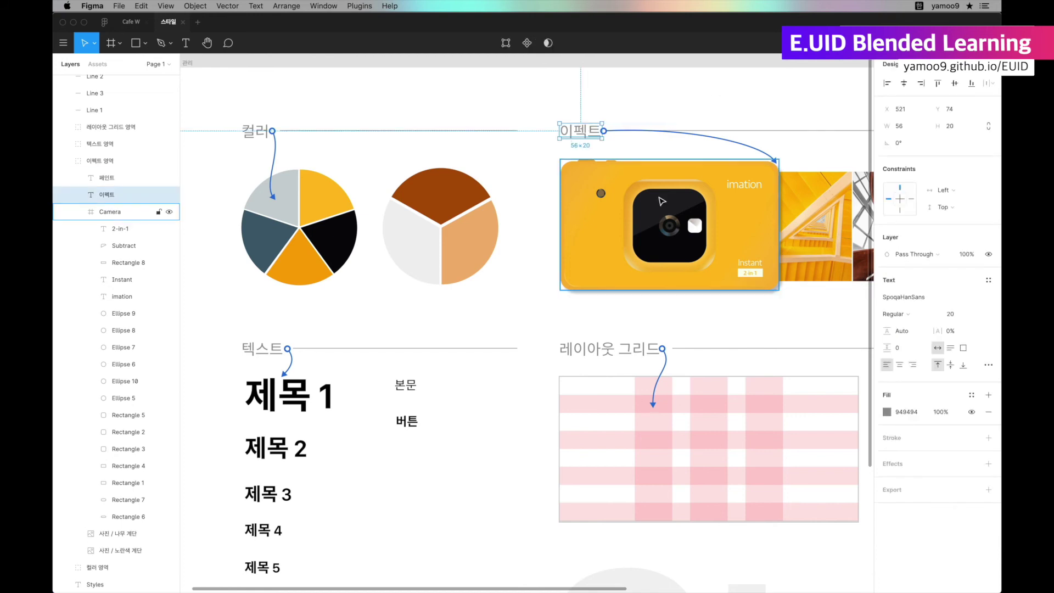
pyautogui.click(987, 283)
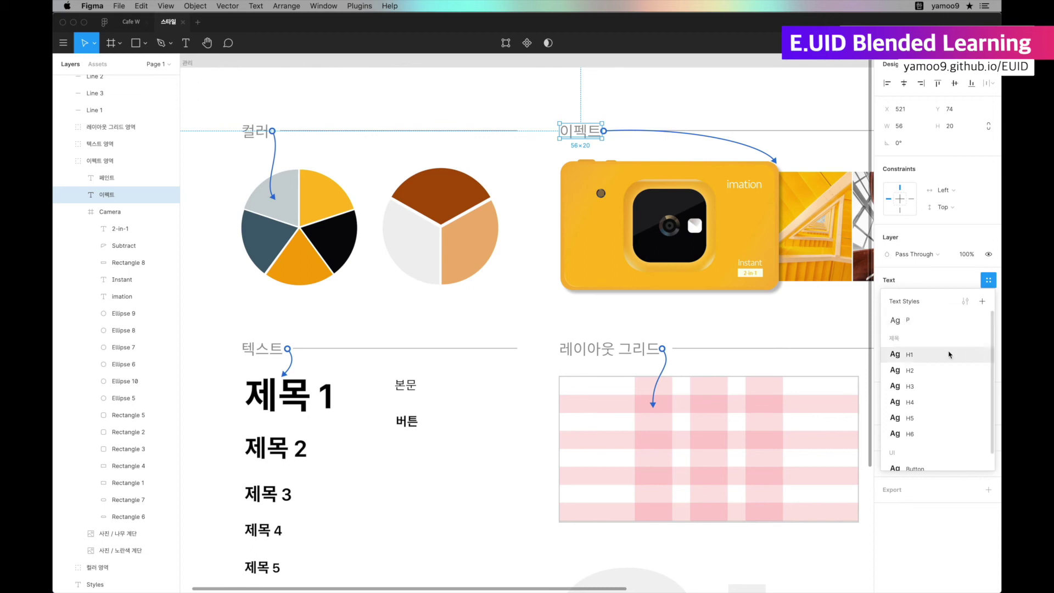
pyautogui.scroll(-1, 934, 429)
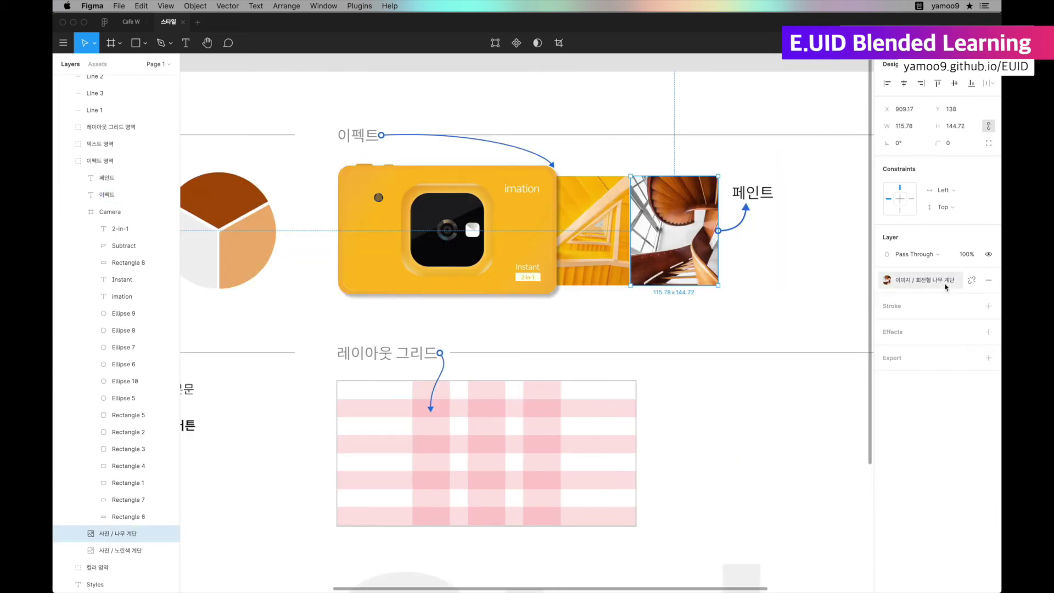
# Step: Try the yellow staircase, Lens and Tacao color styles on the wooden staircase photo and reapply 회전형 나무 계단
pyautogui.click(946, 286)
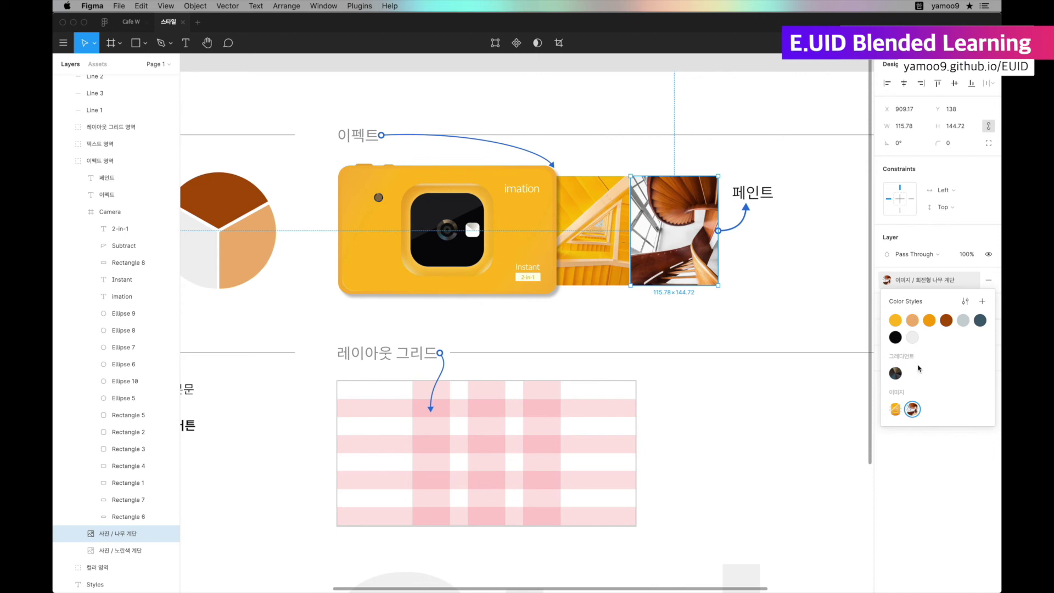
pyautogui.click(896, 412)
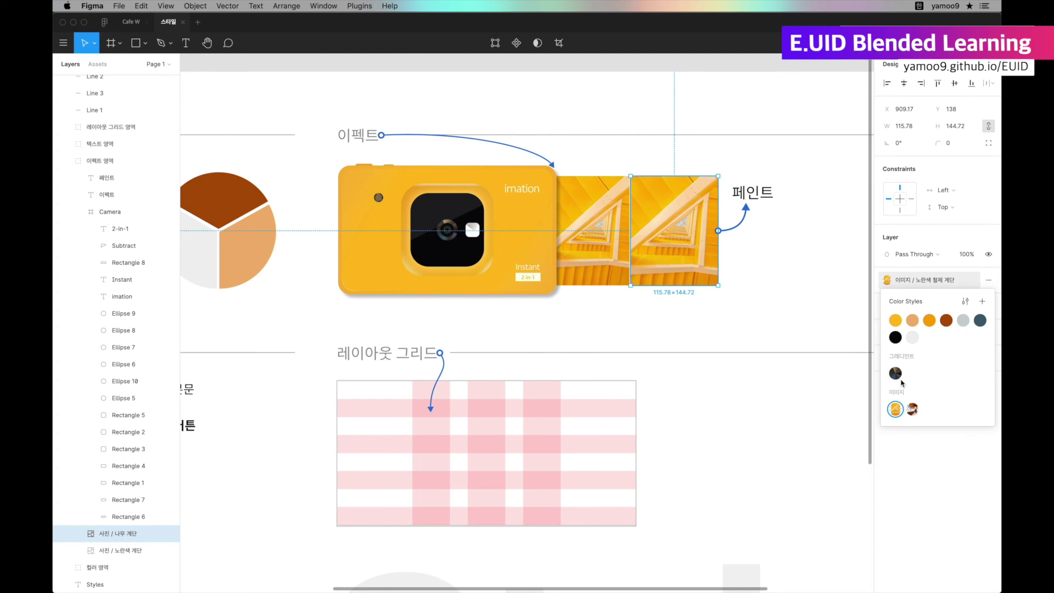
pyautogui.click(897, 375)
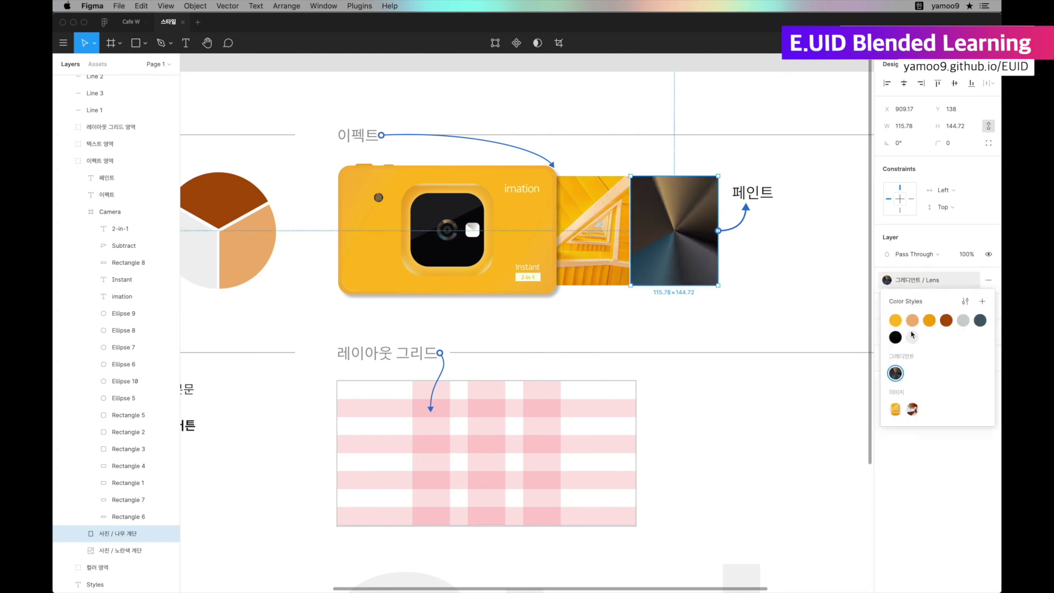
pyautogui.click(912, 320)
pyautogui.click(895, 280)
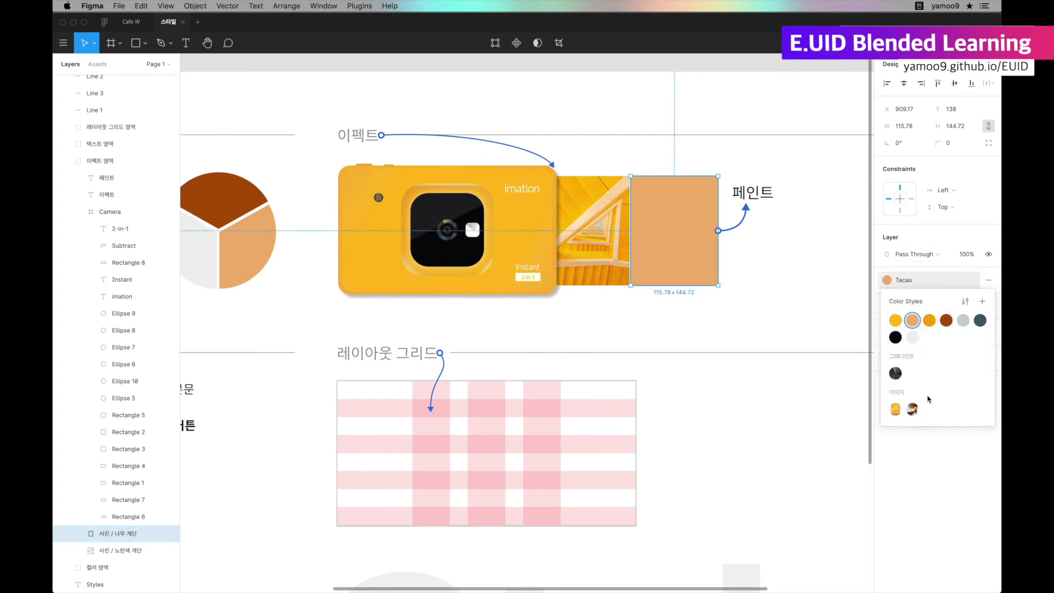
pyautogui.click(913, 409)
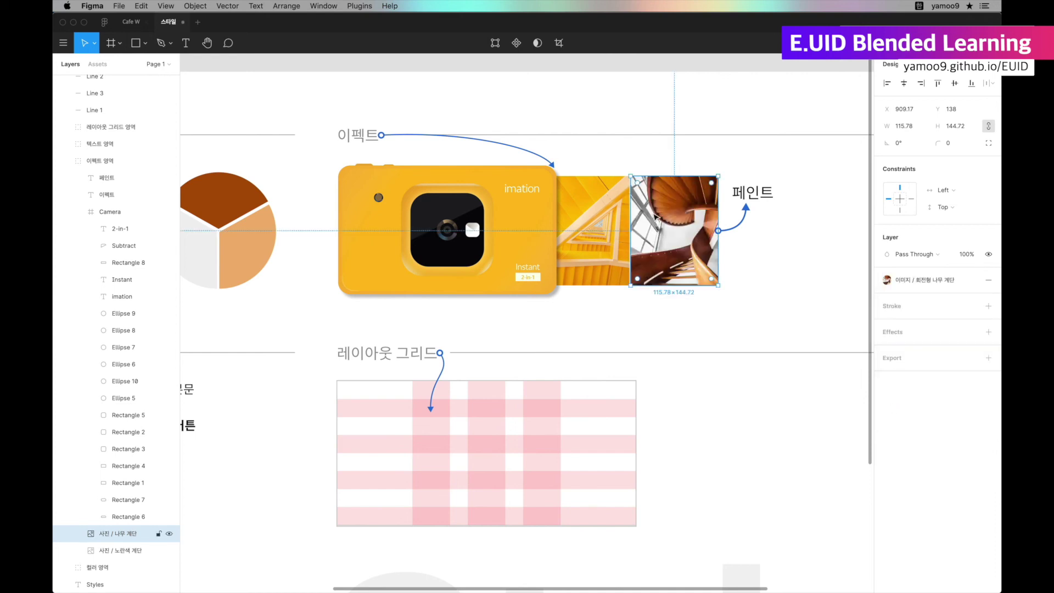
# Step: Clear the photo selection, switch to the Cafe W file and examine its local text and color style names
pyautogui.click(648, 119)
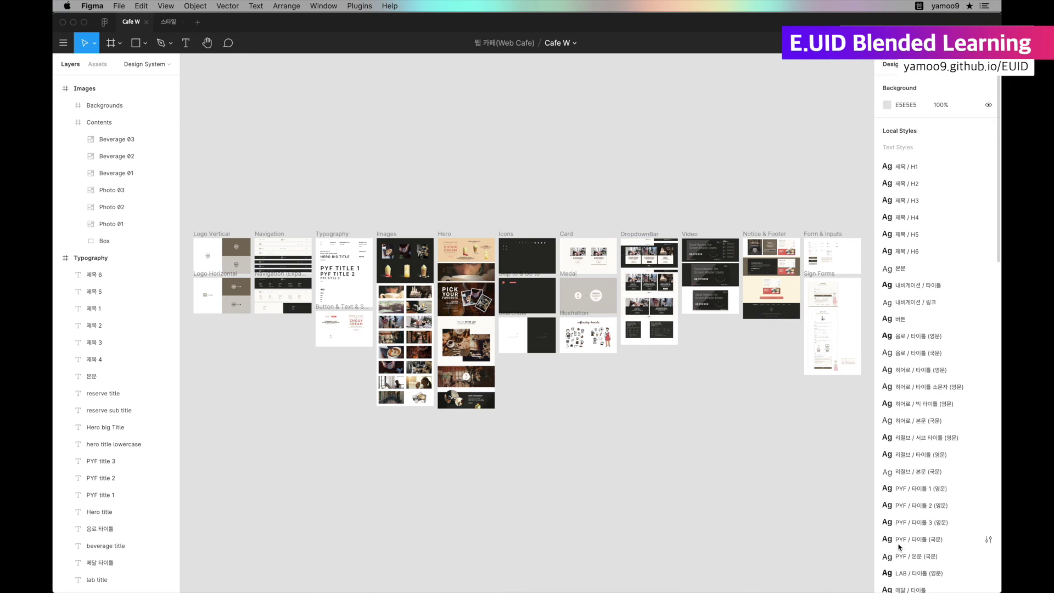
pyautogui.scroll(-1, 911, 574)
pyautogui.scroll(-5, 911, 574)
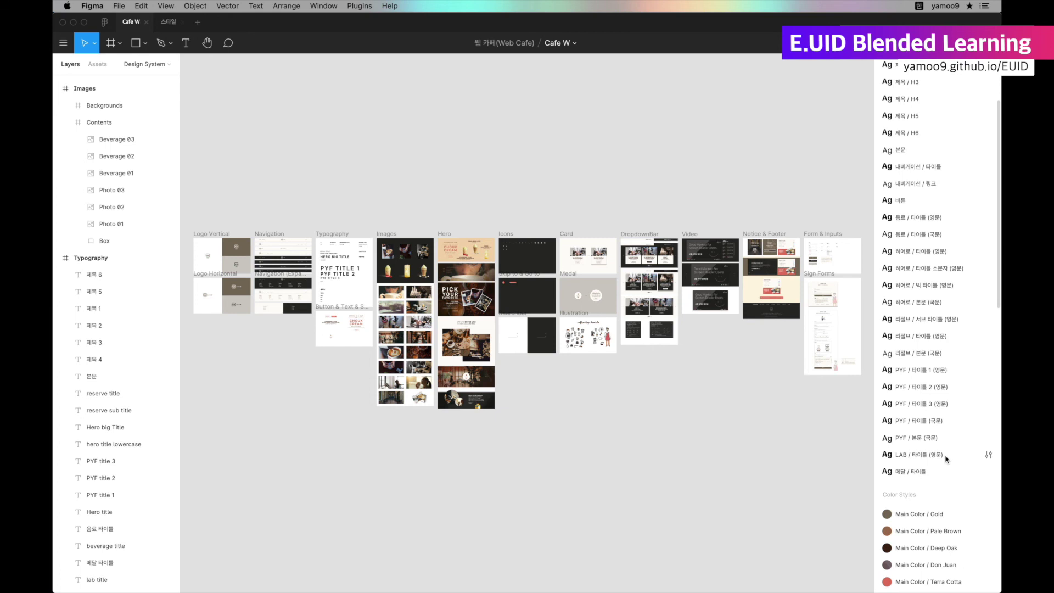
pyautogui.scroll(-3, 946, 459)
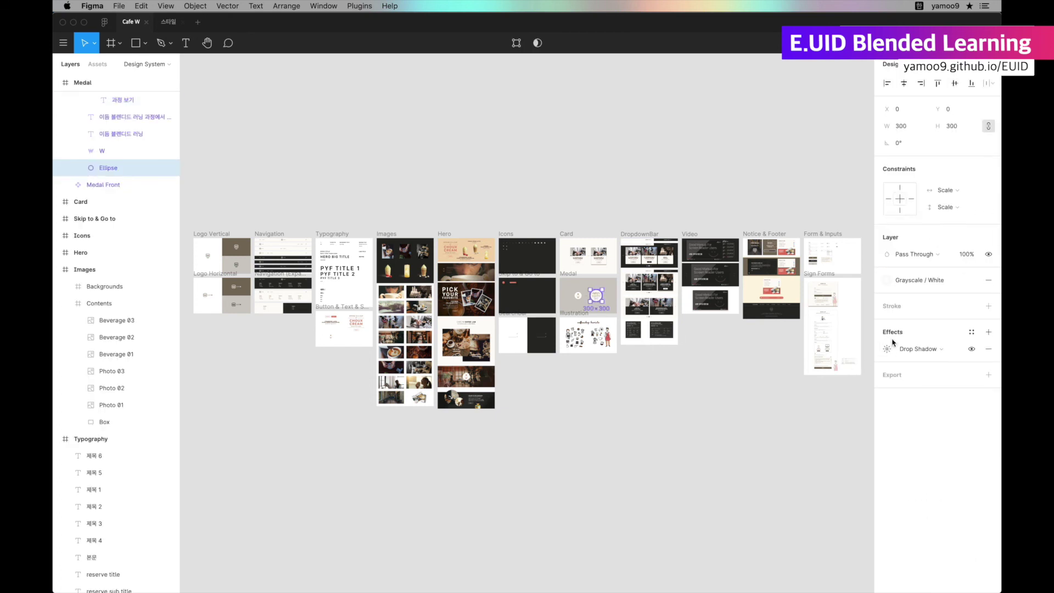
# Step: Examine how the color styles are grouped in the fill style list of the Medal's white ellipse
pyautogui.click(920, 283)
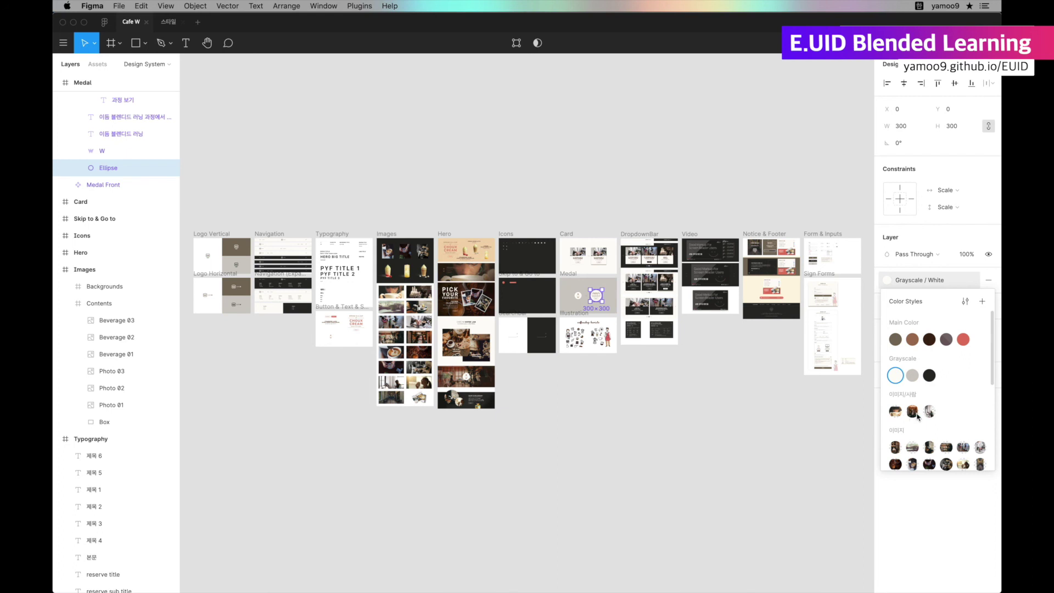
pyautogui.scroll(-3, 895, 448)
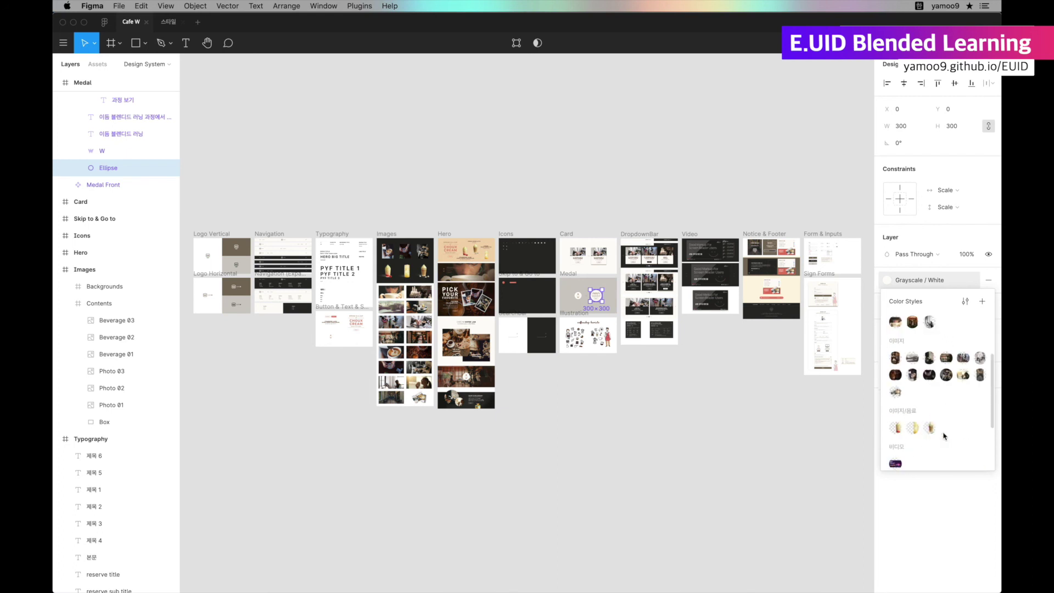
pyautogui.scroll(-1, 934, 401)
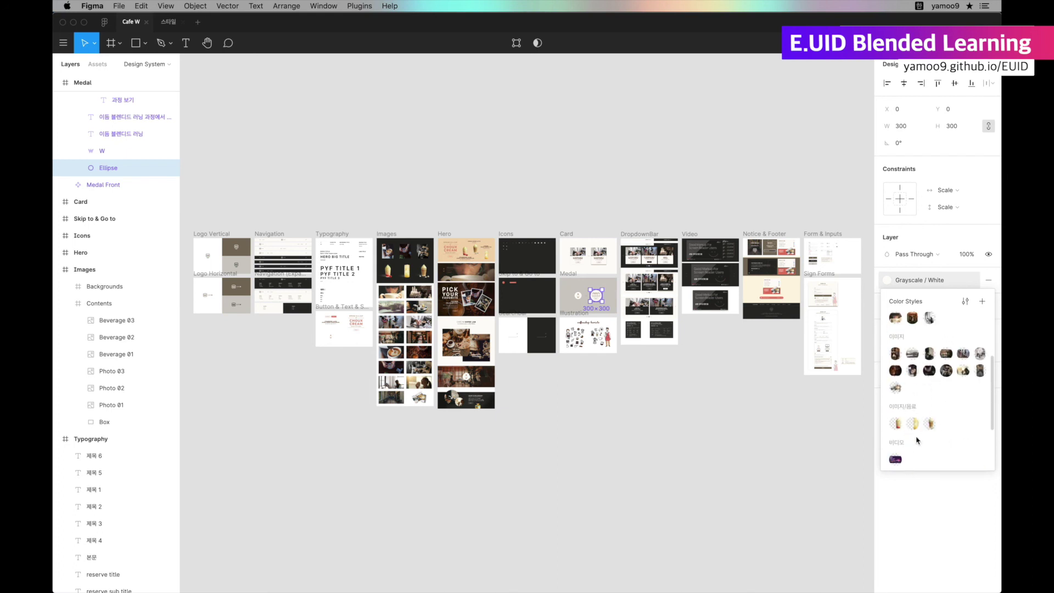
pyautogui.scroll(-2, 949, 430)
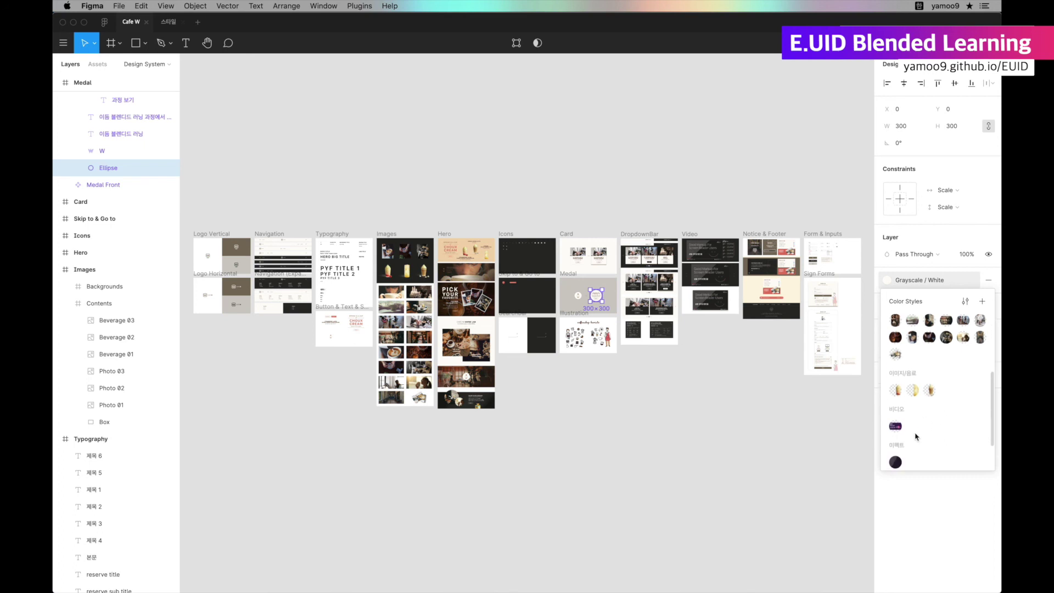
pyautogui.scroll(-1, 971, 436)
pyautogui.moveTo(992, 434); pyautogui.dragTo(993, 375)
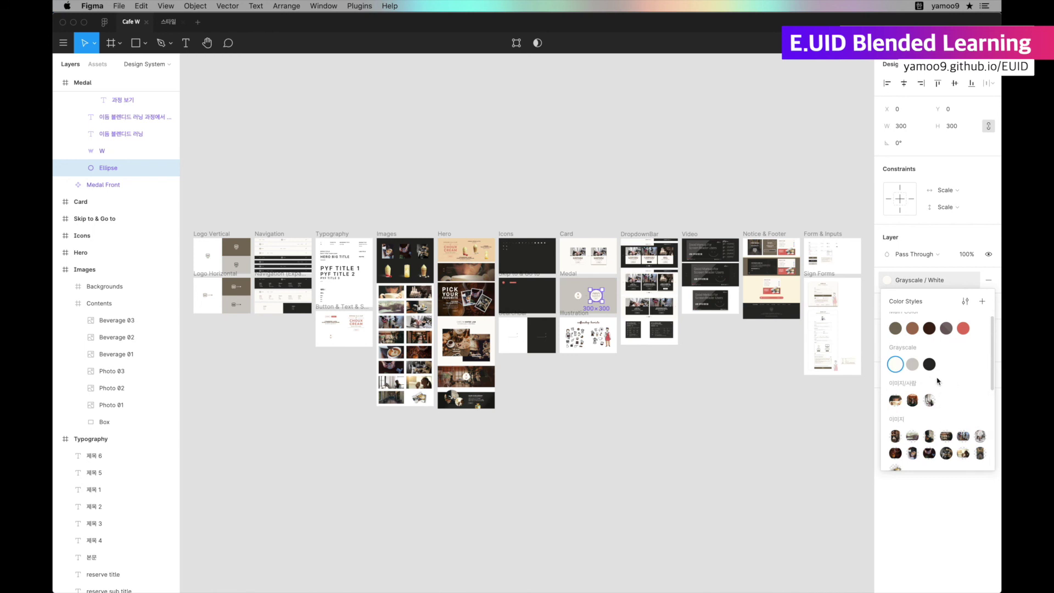
# Step: Deselect the ellipse and examine the file's local styles through to the effect and grid styles
pyautogui.click(861, 420)
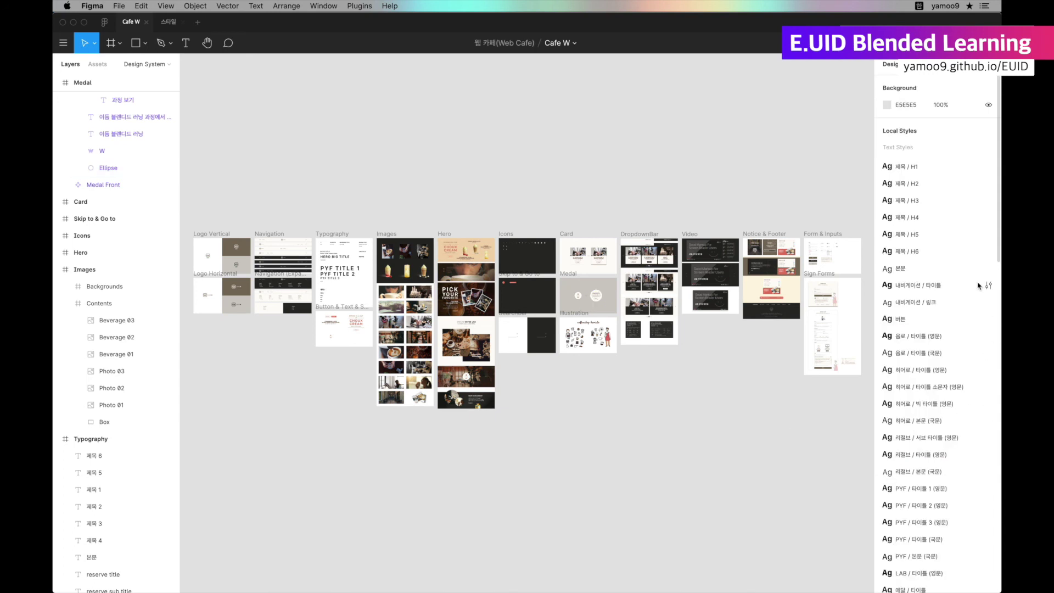
pyautogui.scroll(-5, 998, 254)
pyautogui.moveTo(1001, 297); pyautogui.dragTo(1000, 497)
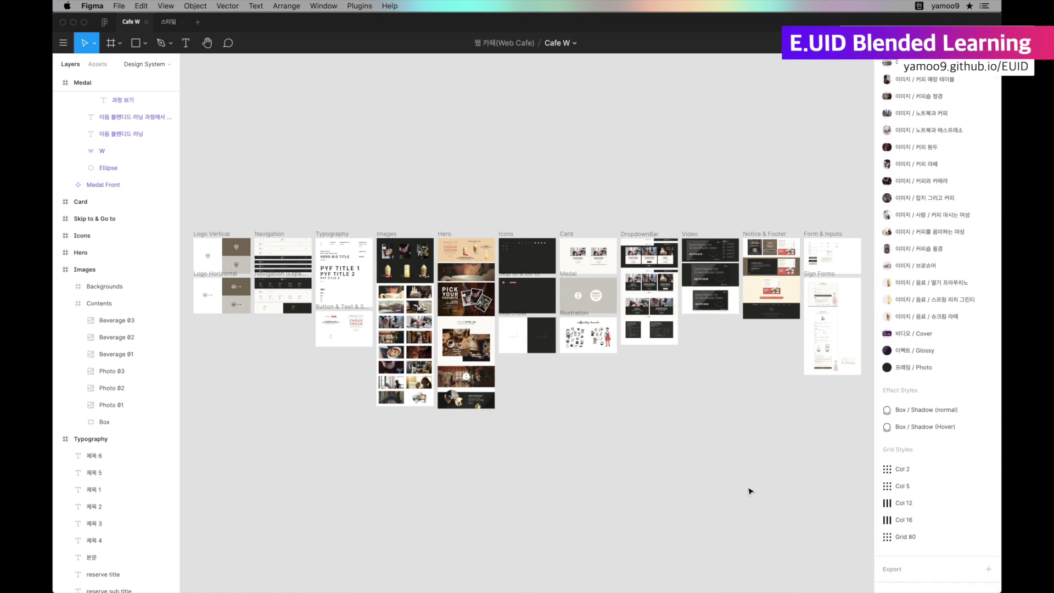